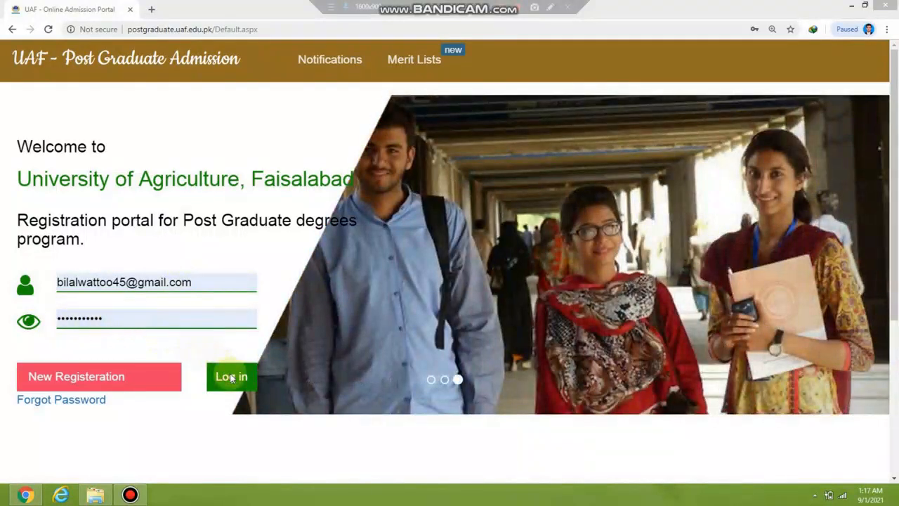
Step: Log in to the UAF postgraduate admission portal with the account credentials already filled in
click(224, 378)
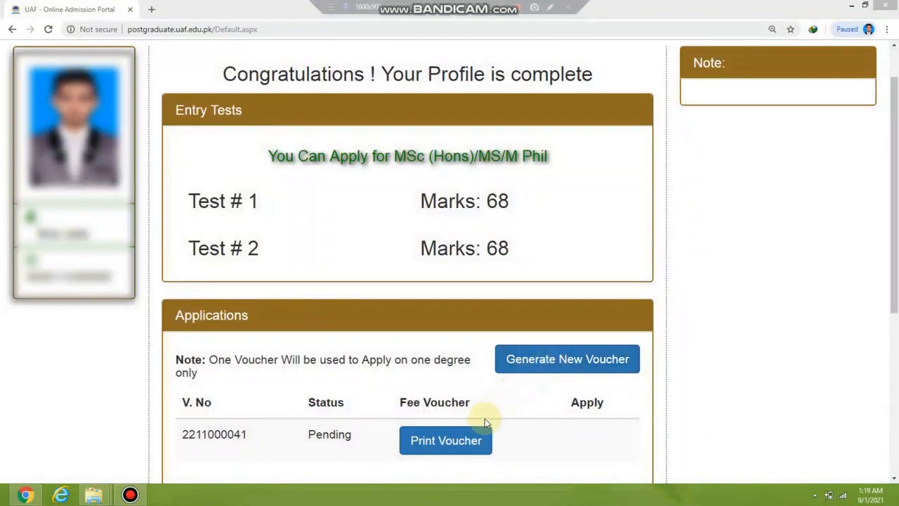
click(515, 7)
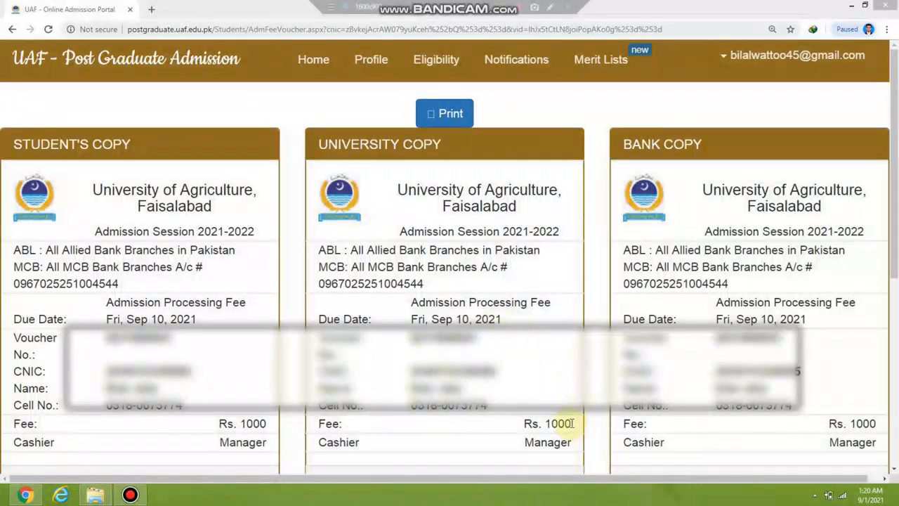
Step: Examine the admission fee amount and the bank payment details on the voucher's university copy
drag(571, 423, 521, 427)
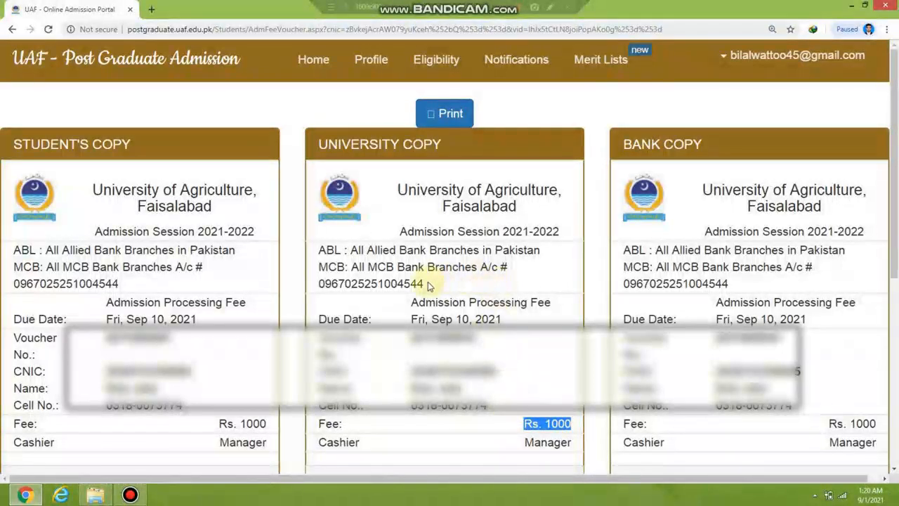
drag(425, 283, 320, 257)
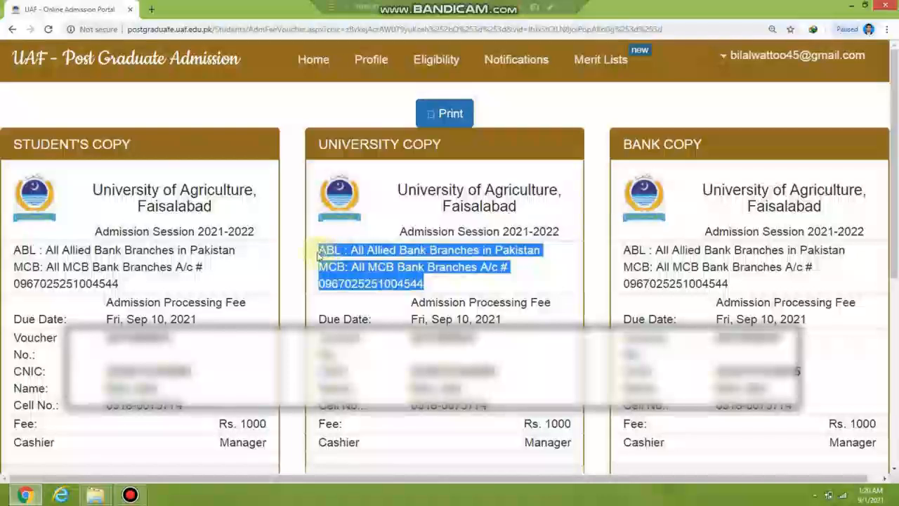
click(433, 283)
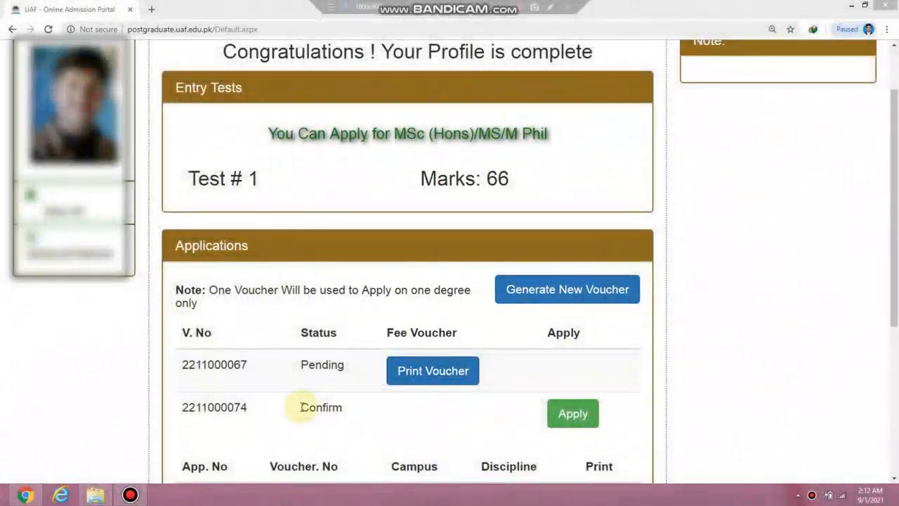
Step: Open the admission application form for the voucher whose status is Confirm
drag(301, 408, 393, 418)
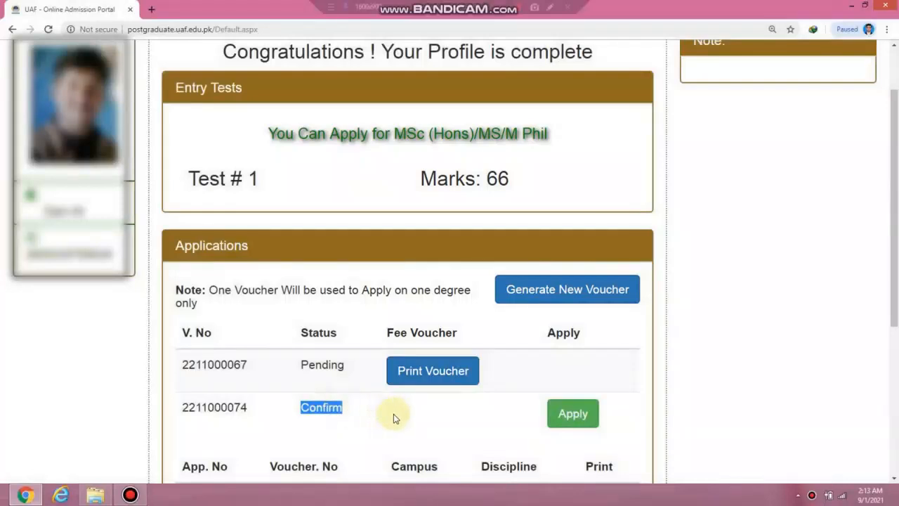
click(538, 415)
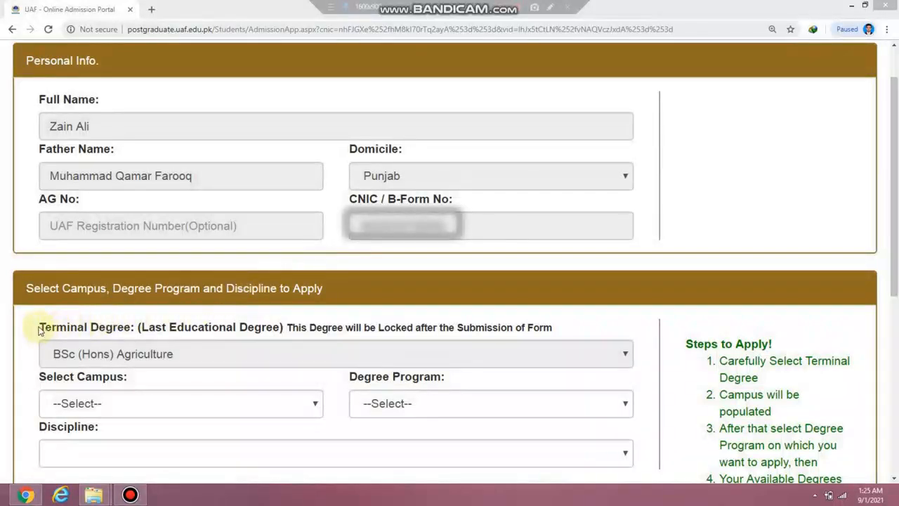
Step: Set the campus to Main Campus and the degree program to M.Phill/MS/MSC(Hons)/MBA
drag(38, 327, 305, 325)
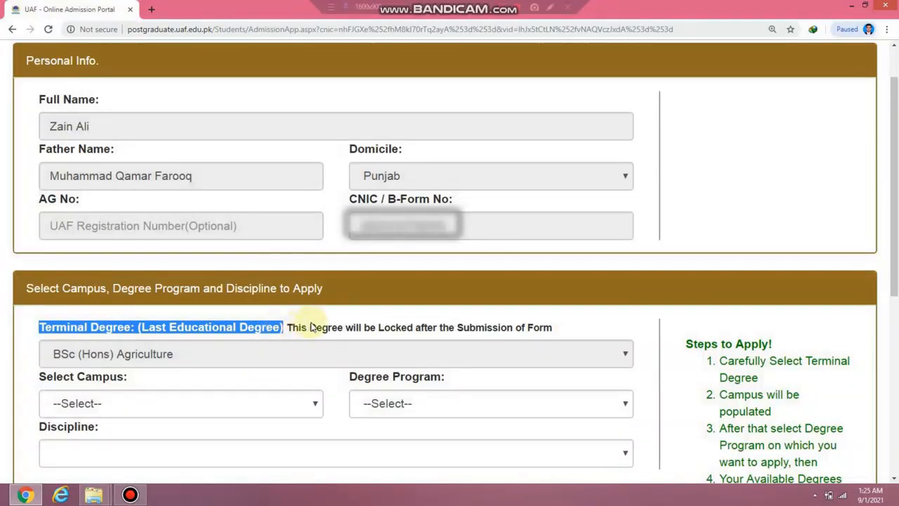
click(311, 327)
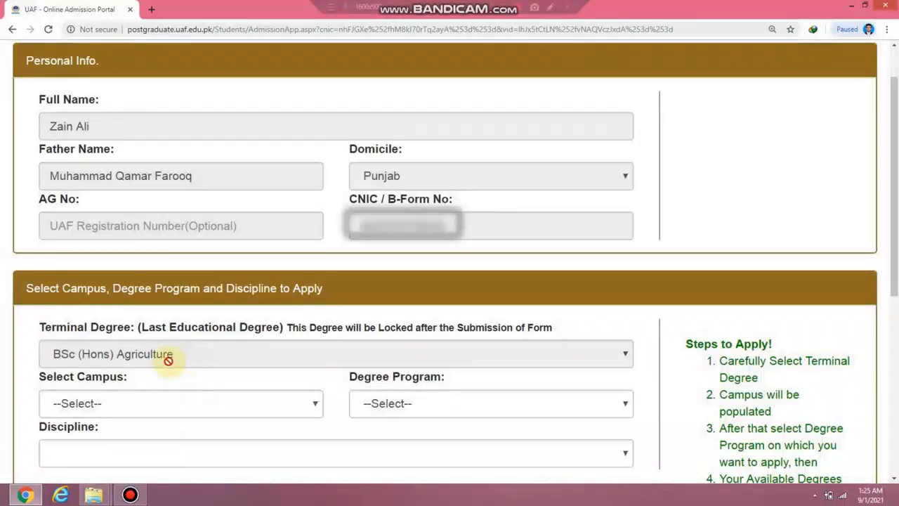
click(216, 399)
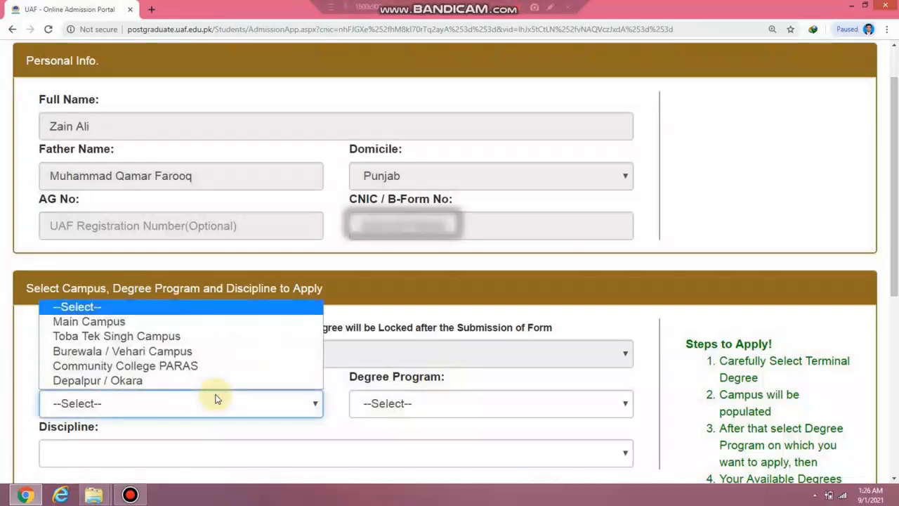
click(128, 324)
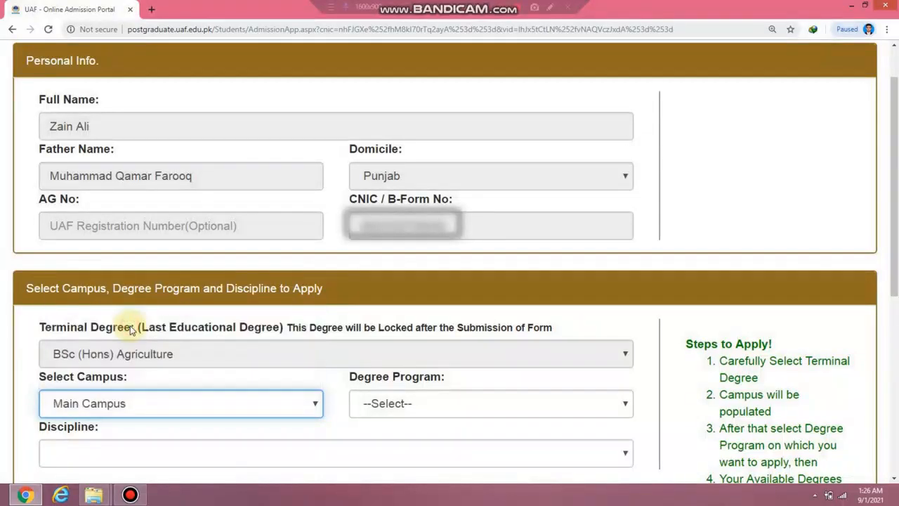
click(426, 408)
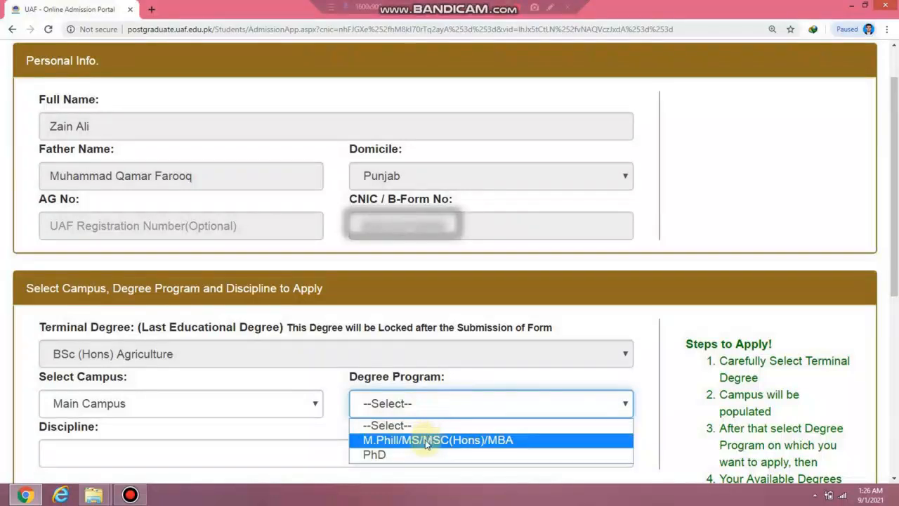
click(419, 440)
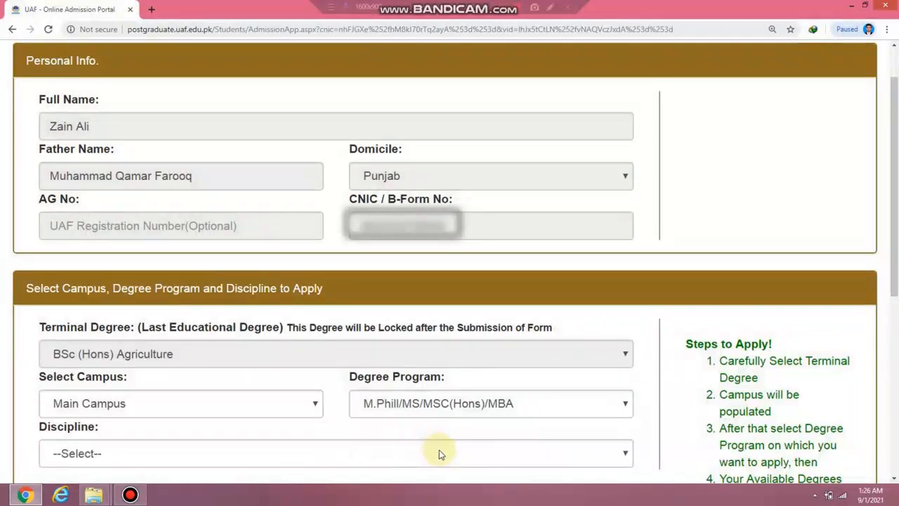
Step: Choose the discipline M.Sc. (Hons.) Agriculture - Agricultural Entomology and enable the Morning option under Degree Program and Quota
click(439, 453)
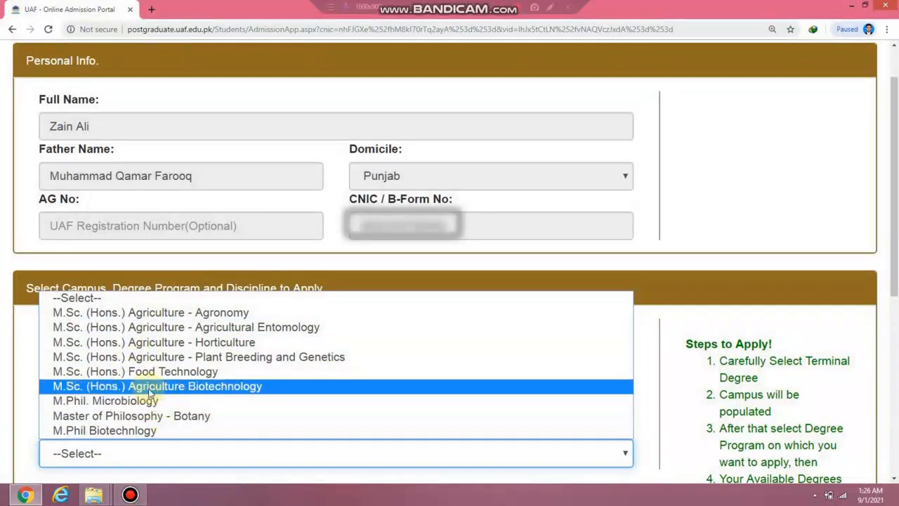
click(167, 328)
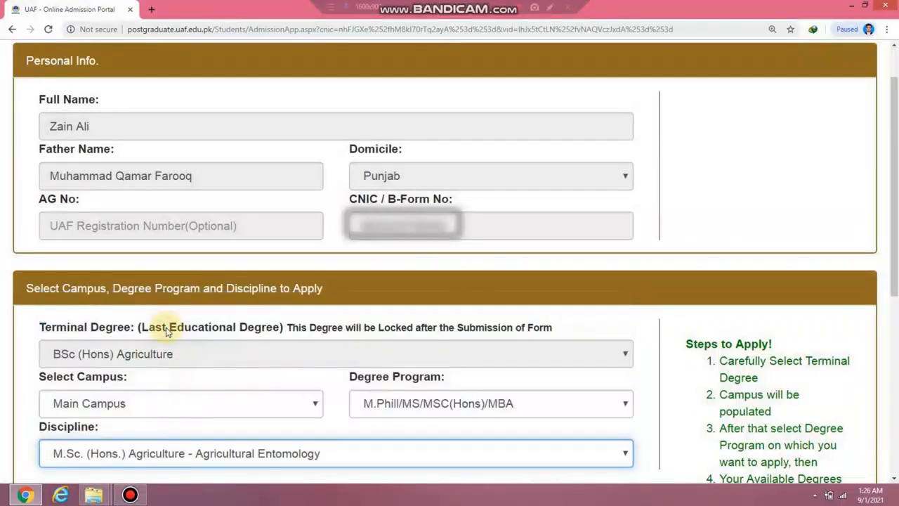
scroll(281, 211, down, 5)
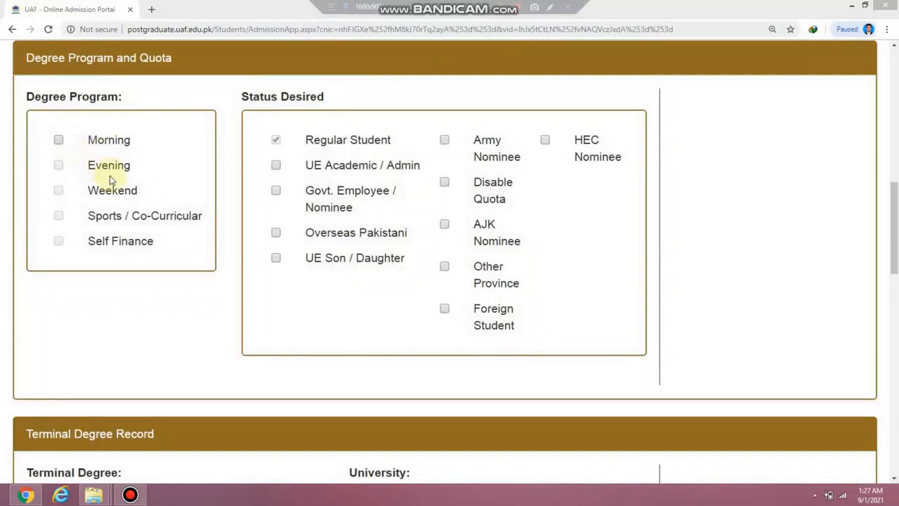
click(58, 141)
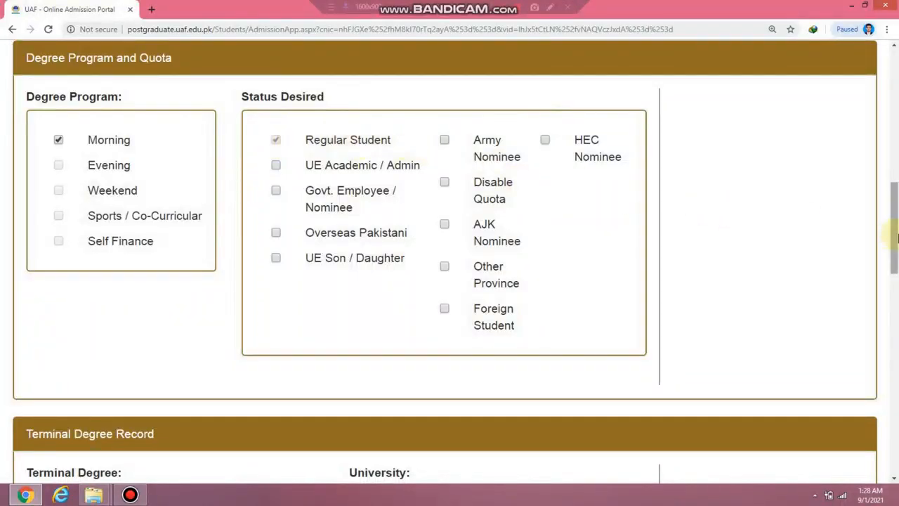
Step: Set the university in the terminal degree record to UNIVERSITY OF AGRICULTURE, FAISALABAD
drag(897, 237, 896, 302)
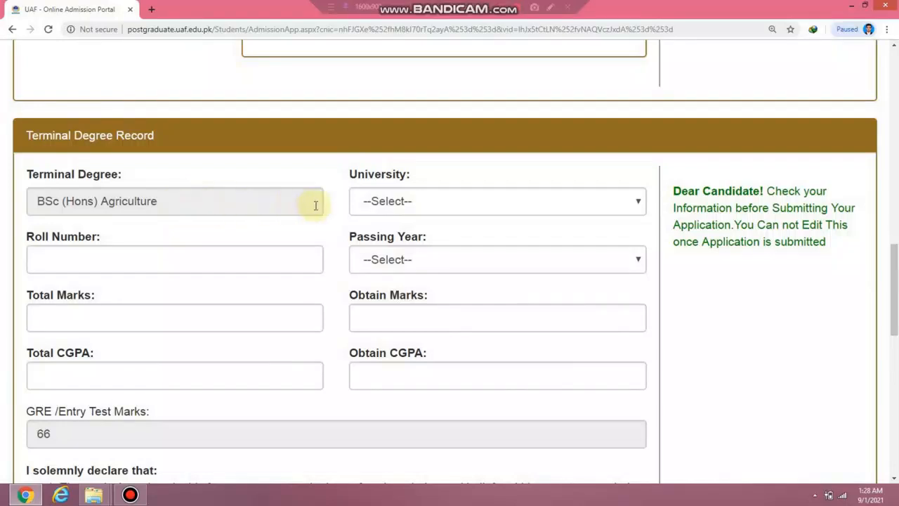
click(388, 202)
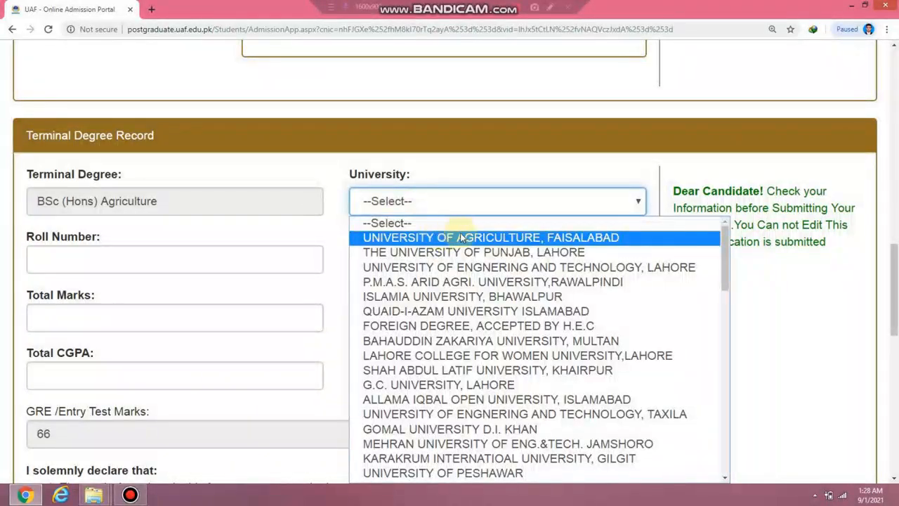
drag(725, 256, 712, 480)
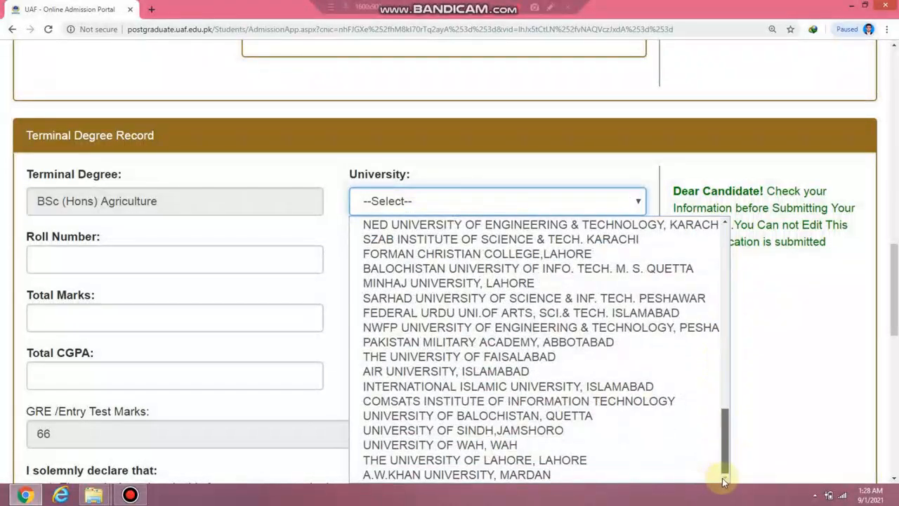
drag(731, 439, 729, 223)
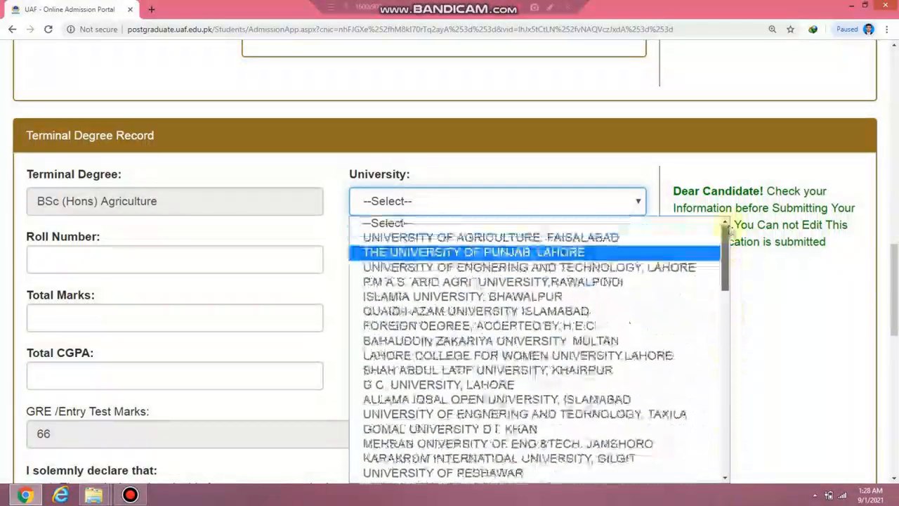
click(624, 239)
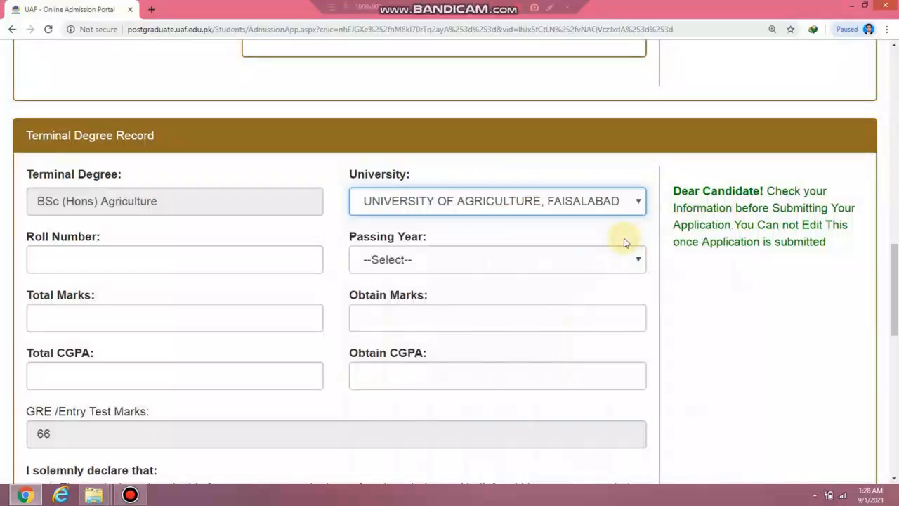
Step: Enter the applicant's roll number and set the passing year to 2016 in the terminal degree record
click(202, 262)
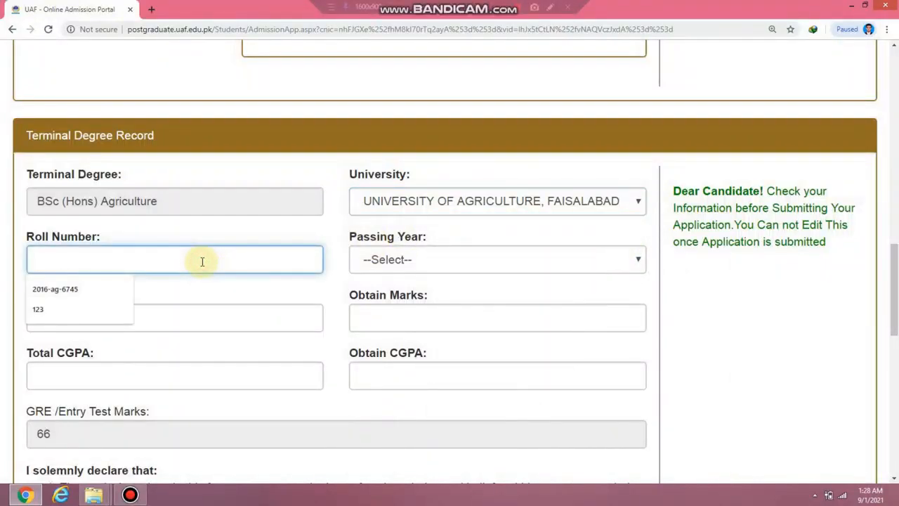
text(123)
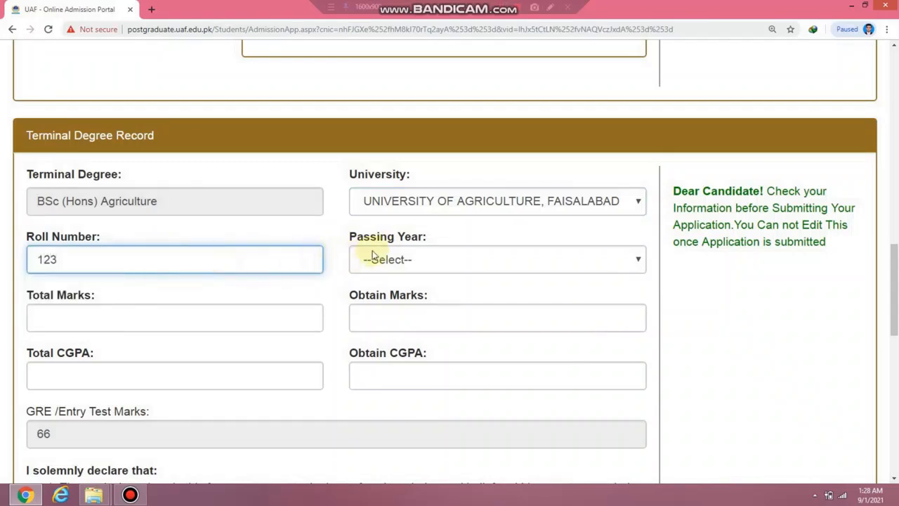
click(377, 254)
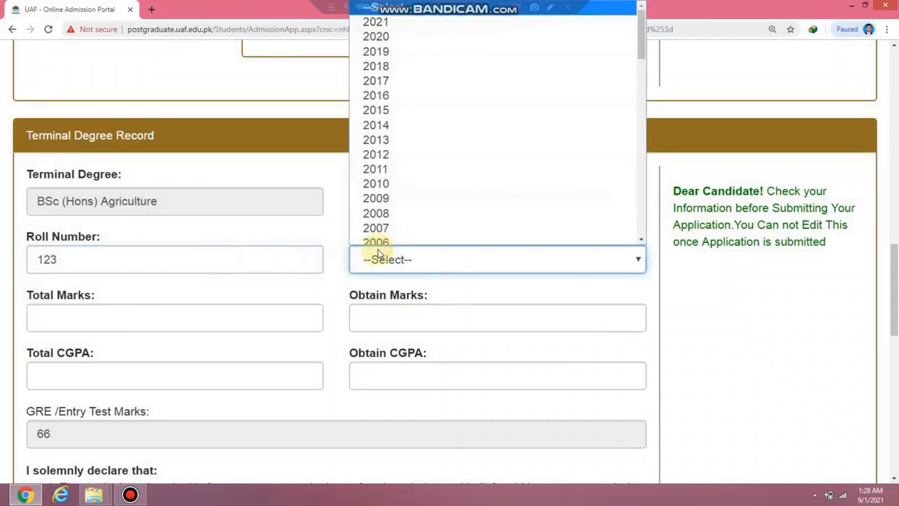
click(390, 92)
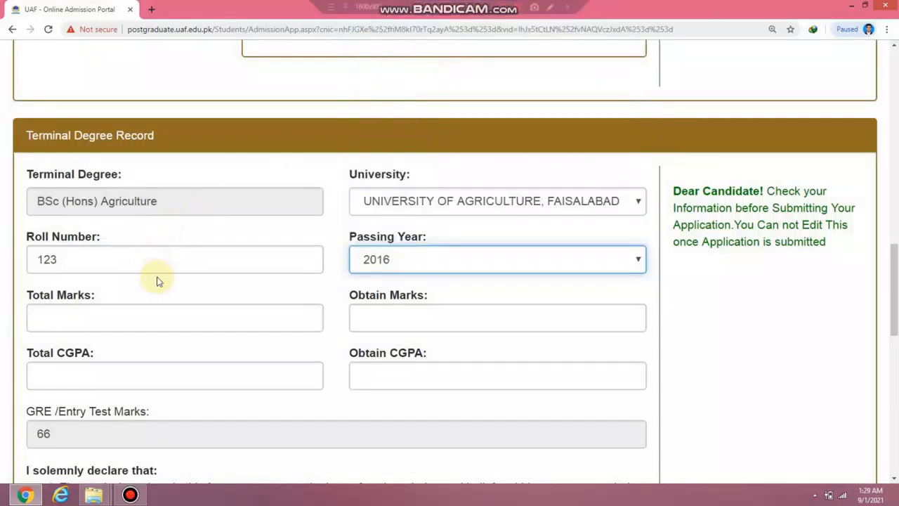
Step: Fill in the terminal degree results with total marks 2800, obtained marks 1914, total CGPA 4.0 and obtained CGPA 3.16
click(140, 321)
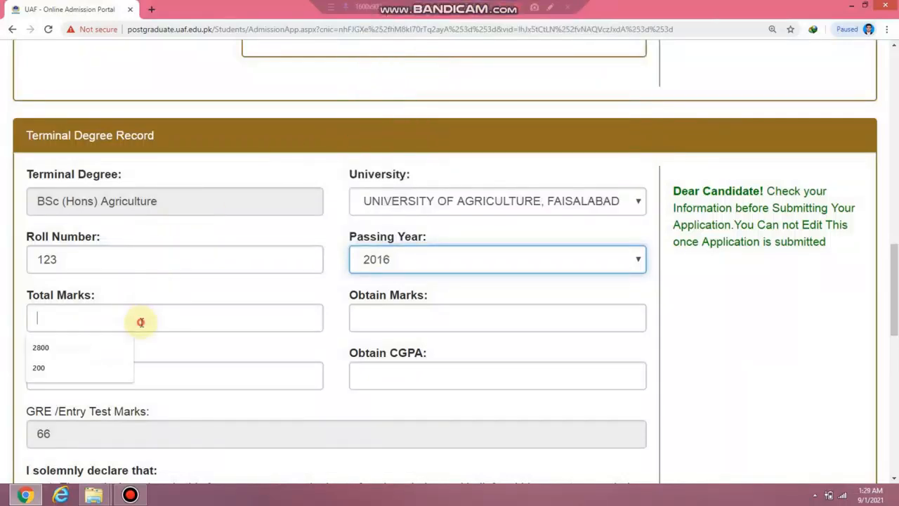
click(77, 347)
click(397, 313)
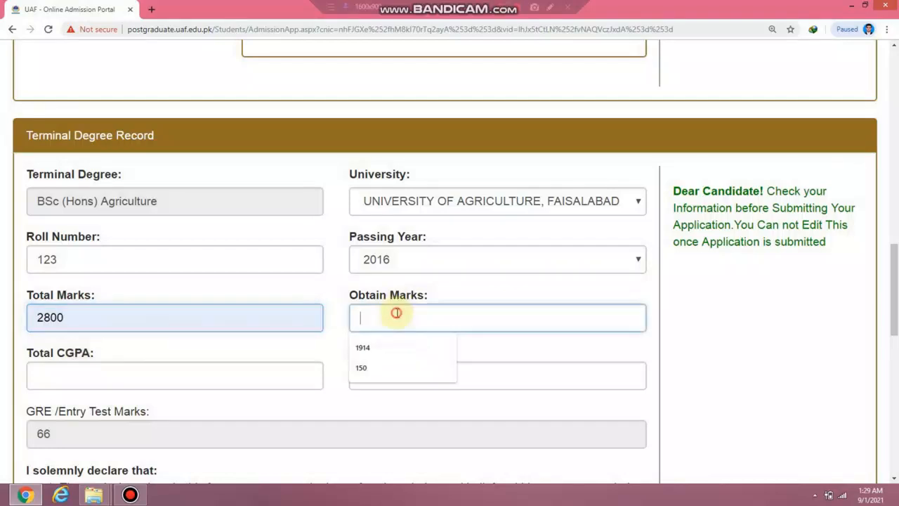
click(364, 348)
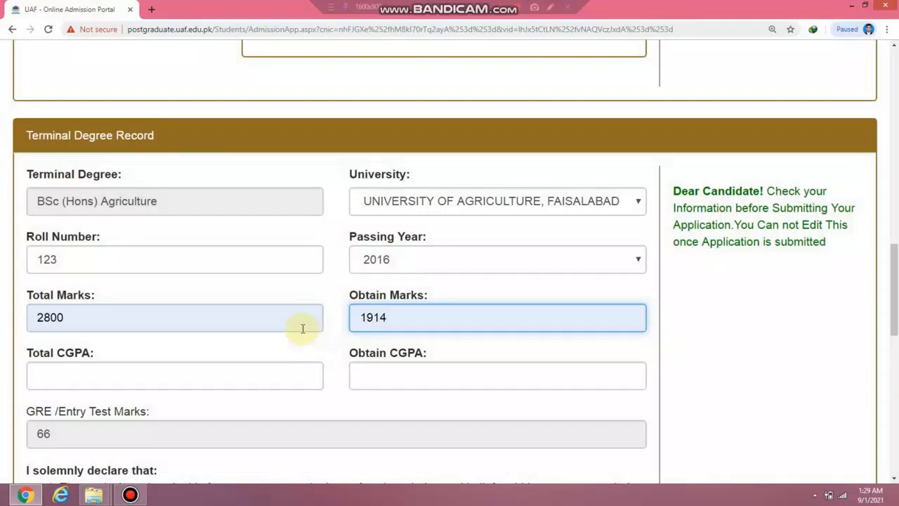
click(160, 375)
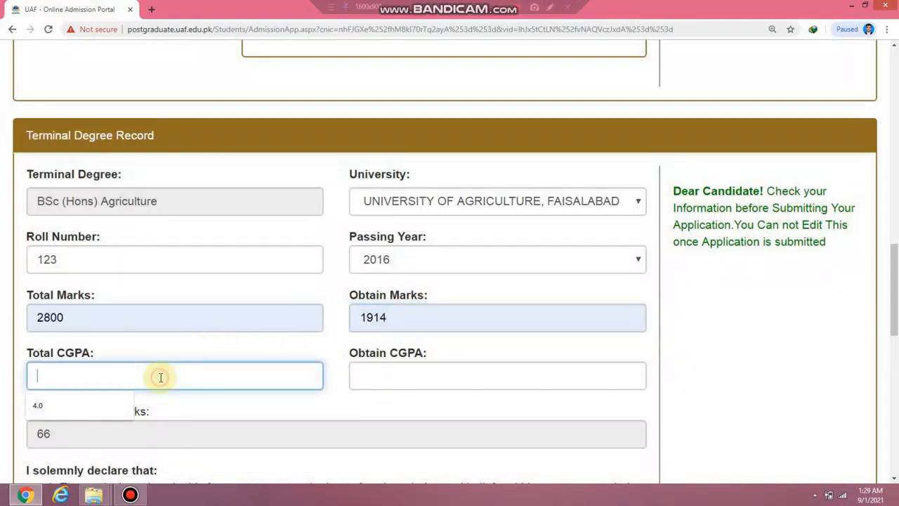
click(90, 408)
click(381, 367)
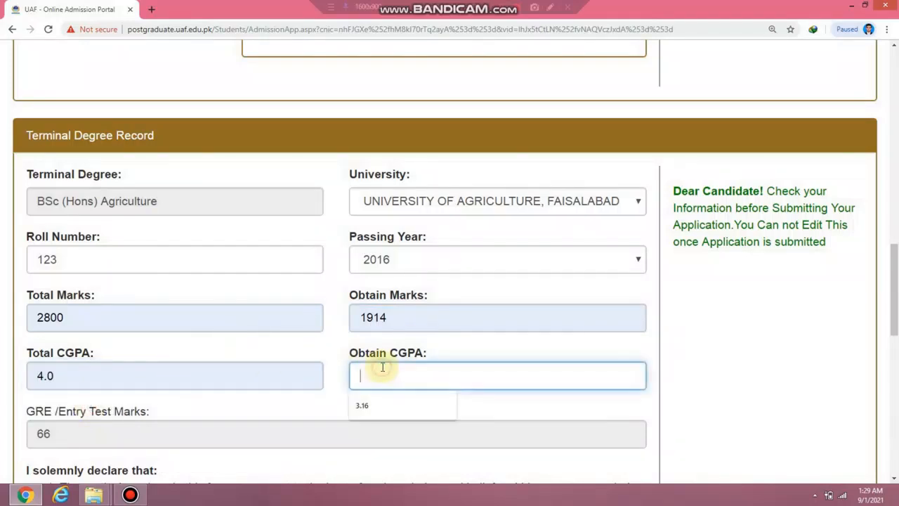
click(365, 405)
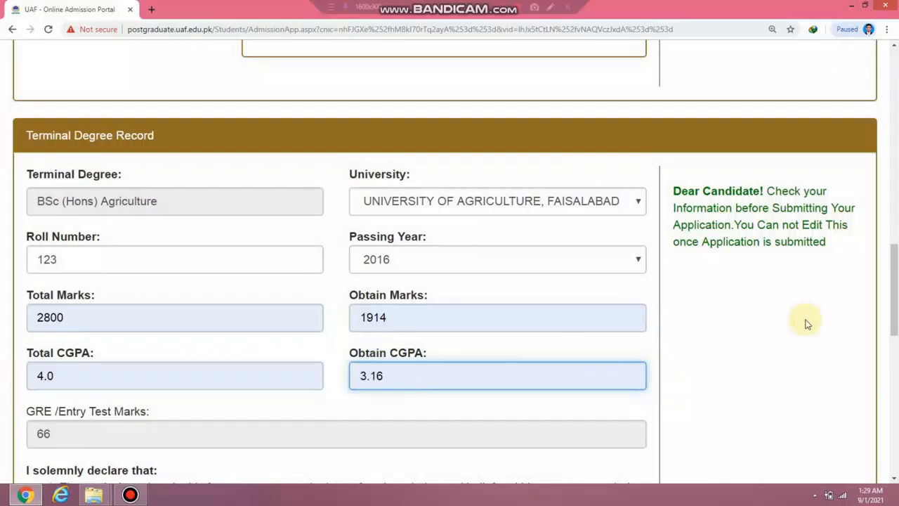
Step: Read the declaration and the instructions on required documents at the end of the application form
drag(892, 305, 896, 341)
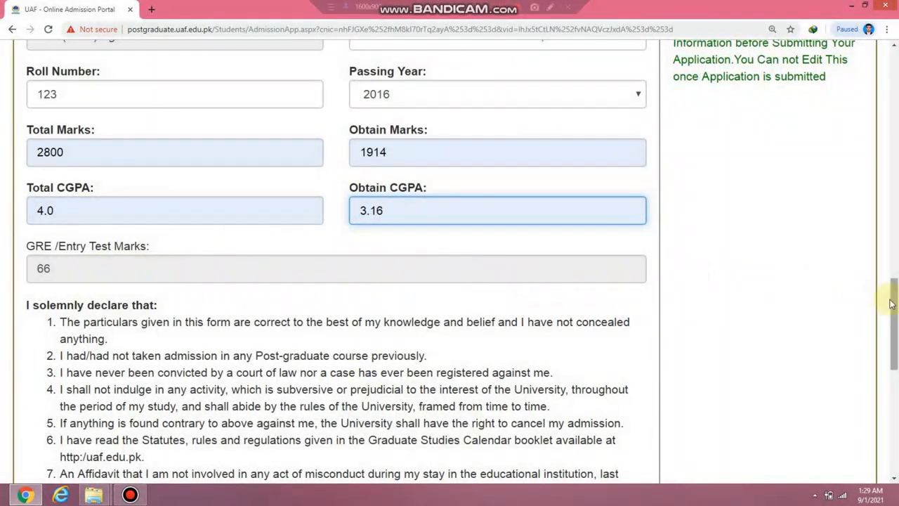
drag(893, 303, 895, 373)
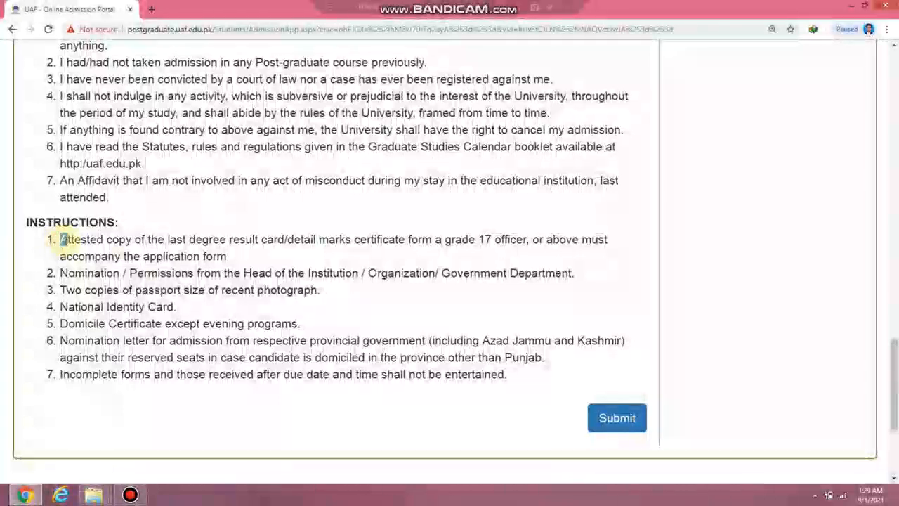
drag(60, 239, 545, 369)
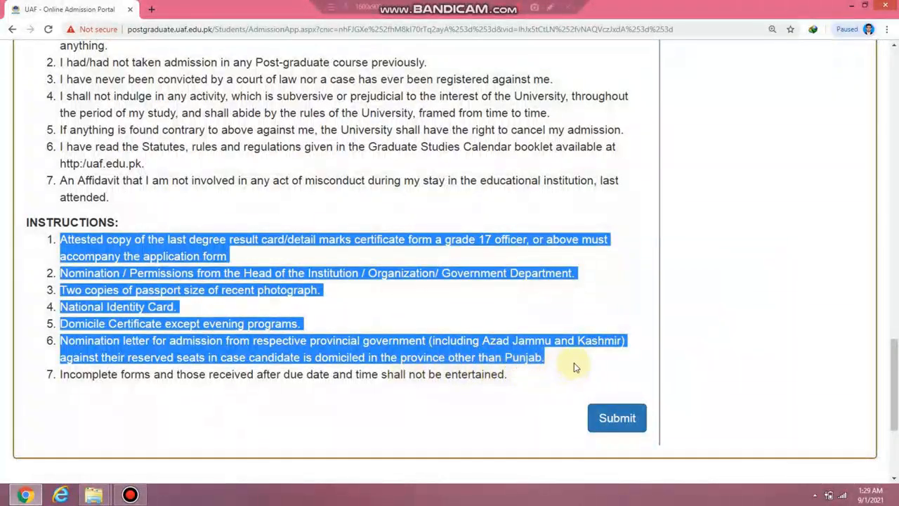
Step: Check the status of the submitted application's voucher in the Applications list on the home page
click(564, 358)
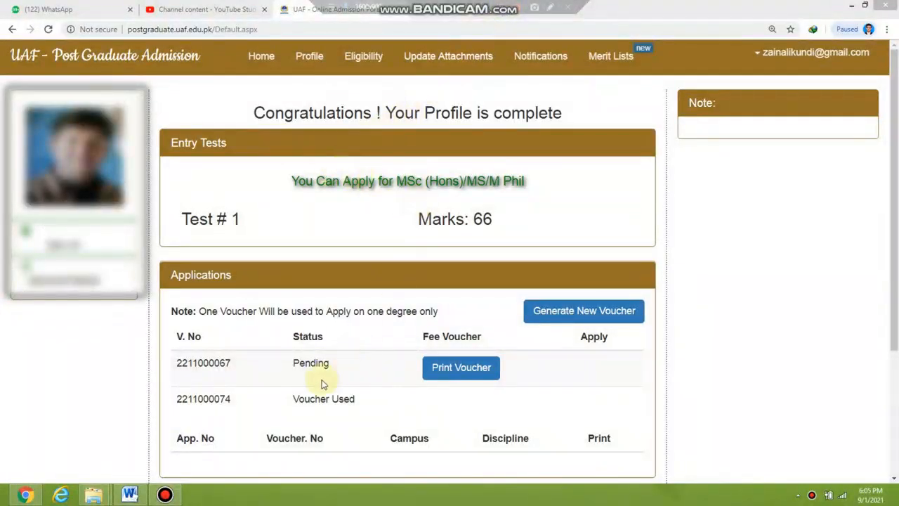
drag(293, 404, 358, 406)
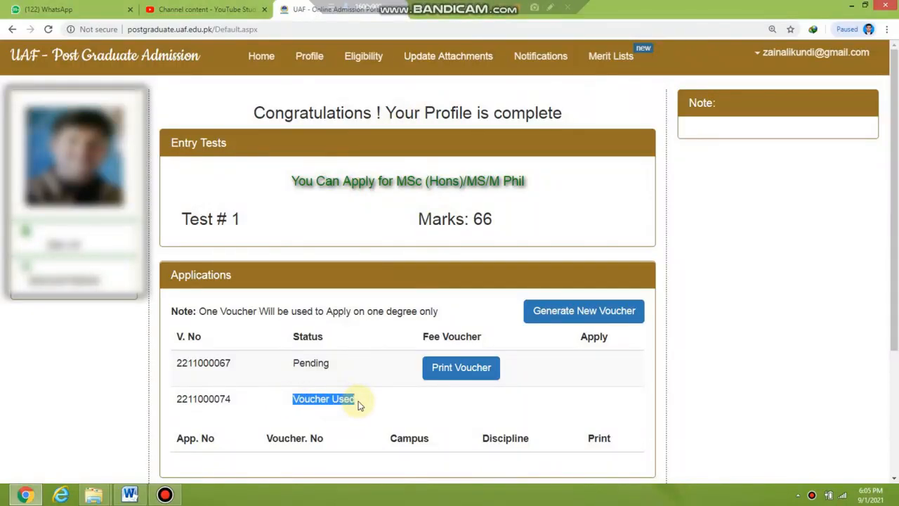
click(370, 406)
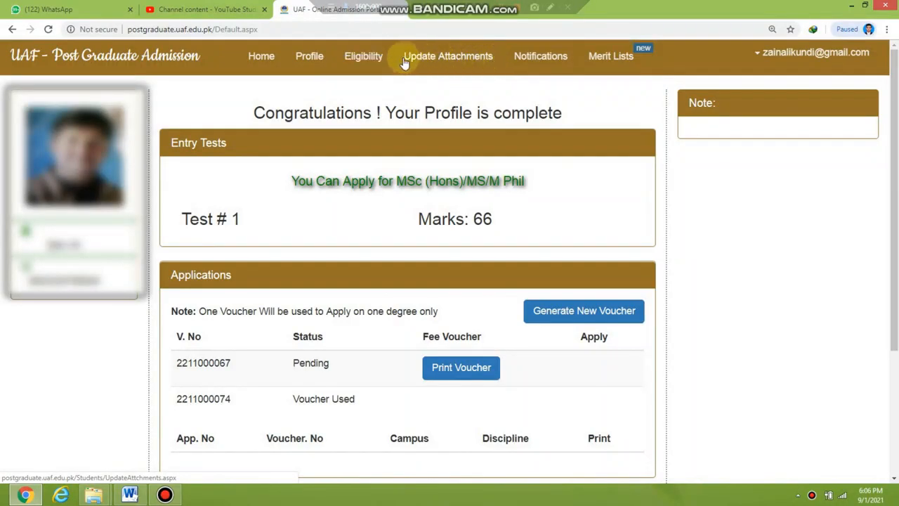
Step: Open the page for updating attachments and read the required image size and file format
click(462, 59)
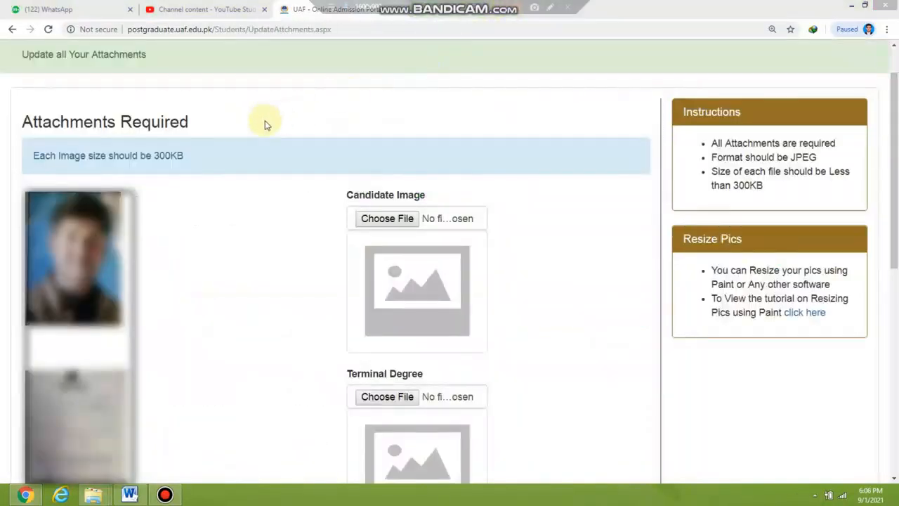
drag(21, 122, 189, 130)
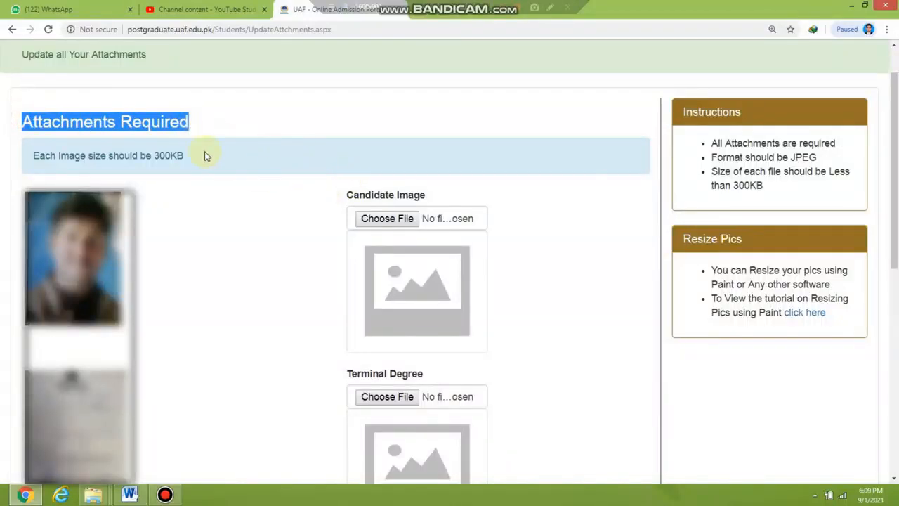
drag(184, 155, 31, 154)
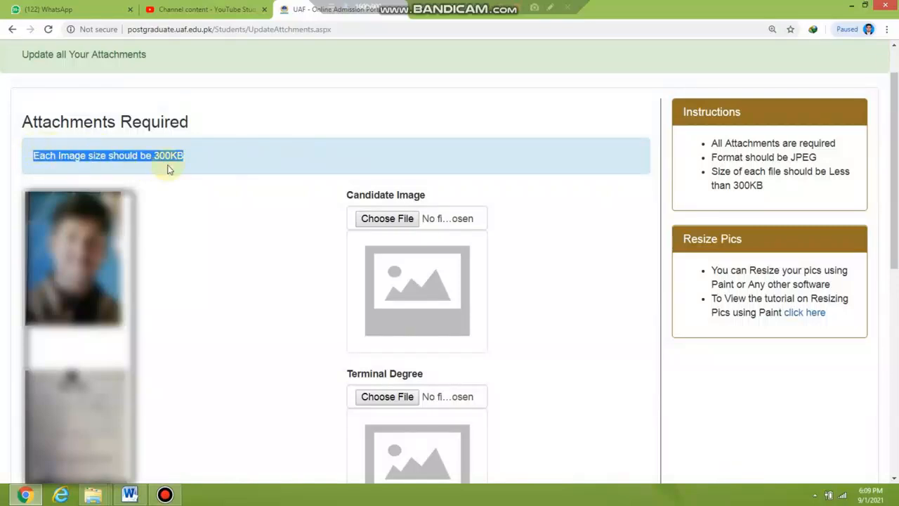
click(211, 155)
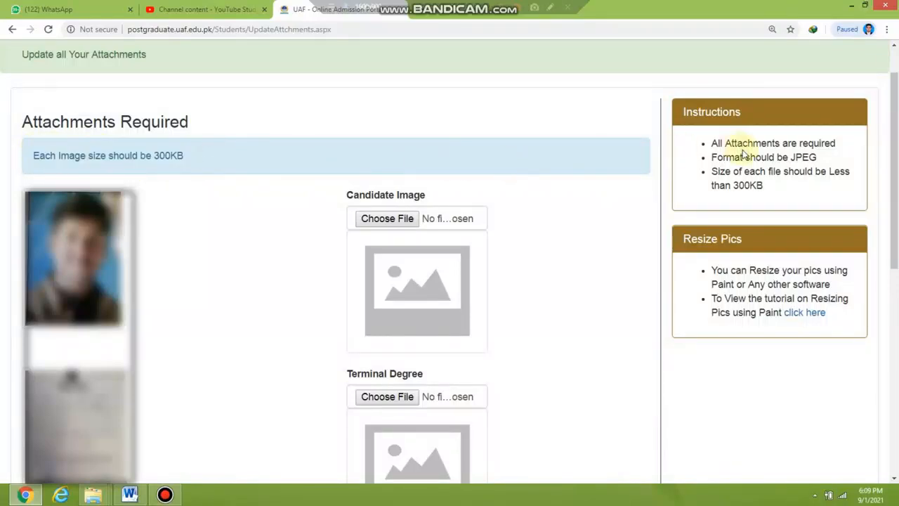
drag(713, 161, 812, 168)
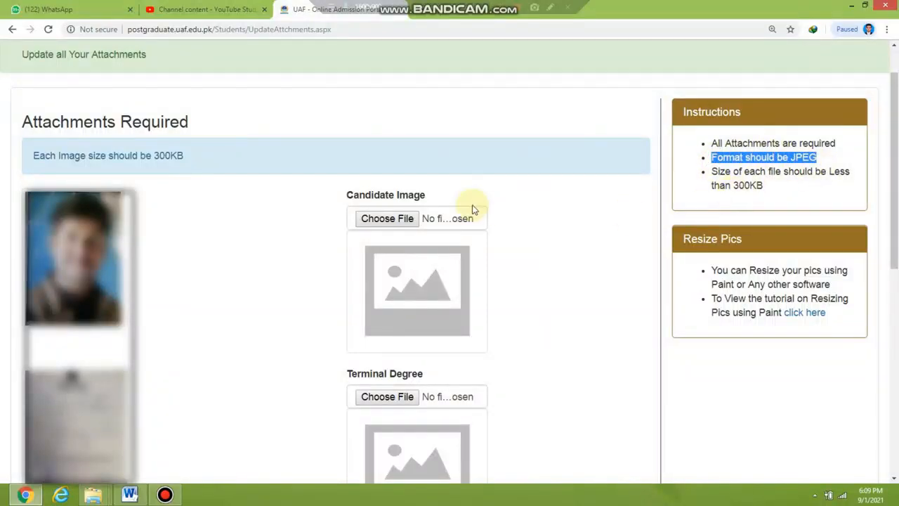
click(423, 198)
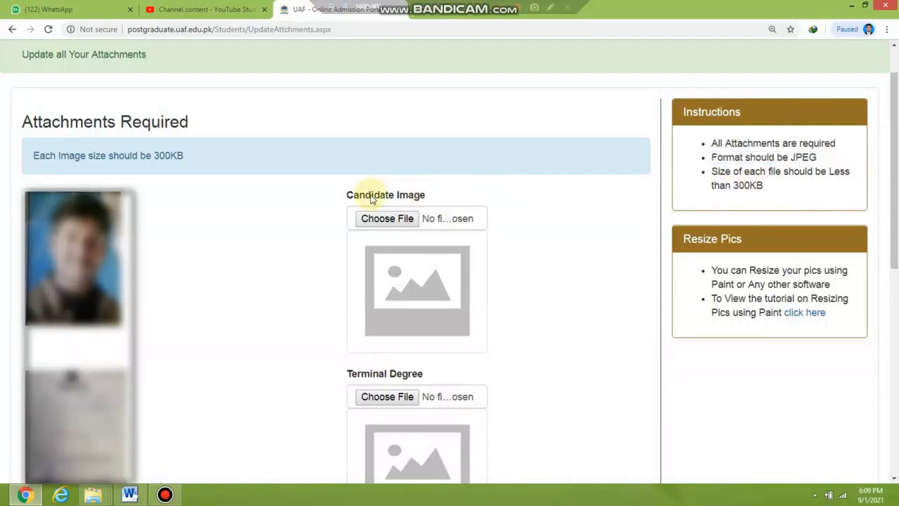
Step: Review the upload fields for the candidate image, terminal degree and CNIC / B-form
drag(349, 197, 437, 196)
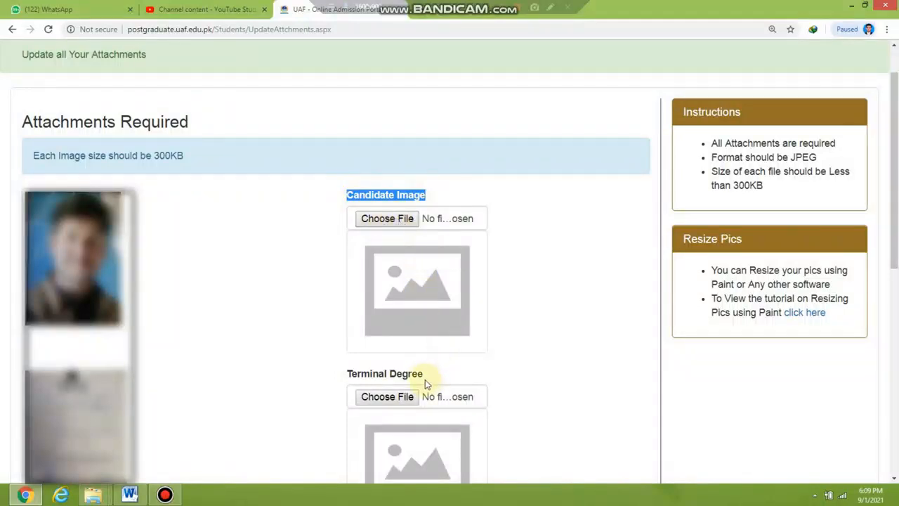
drag(424, 378, 350, 374)
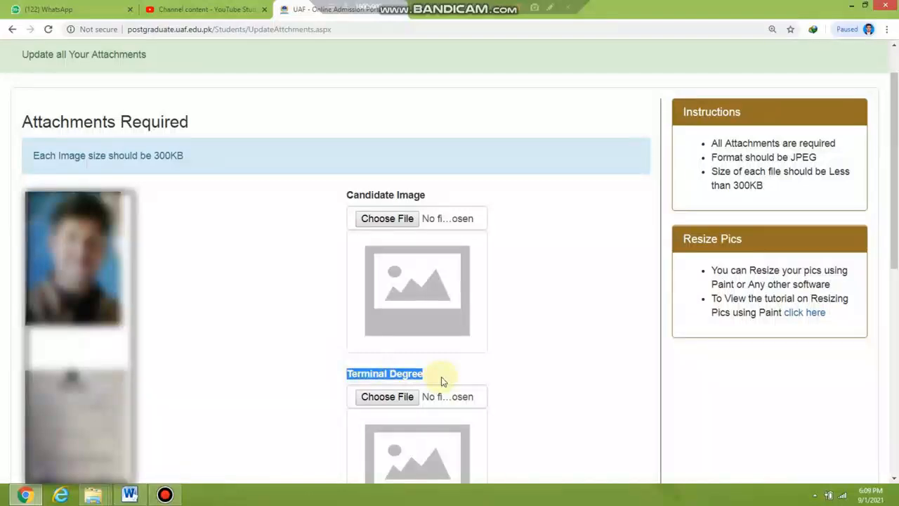
click(442, 377)
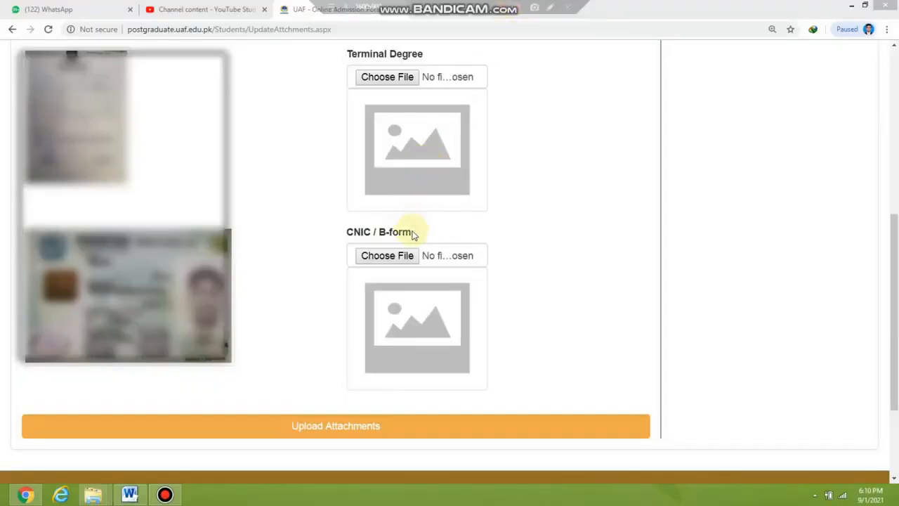
drag(413, 235, 348, 237)
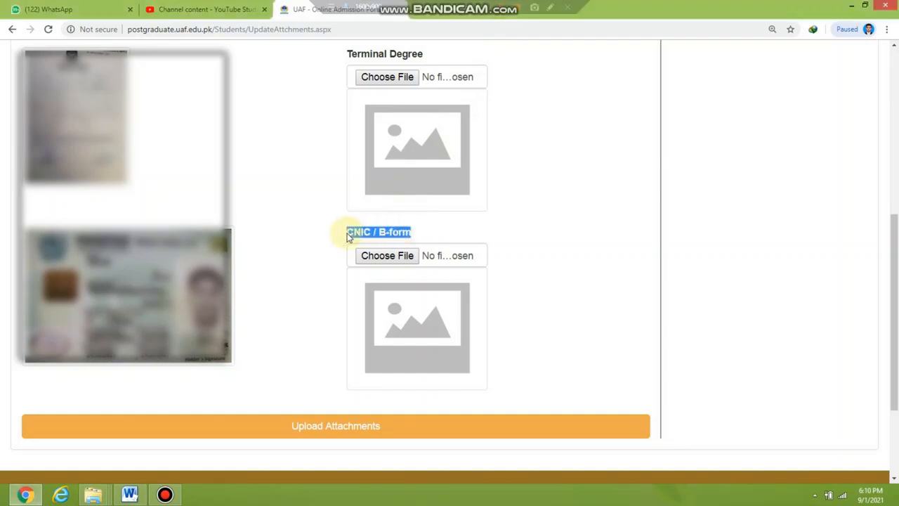